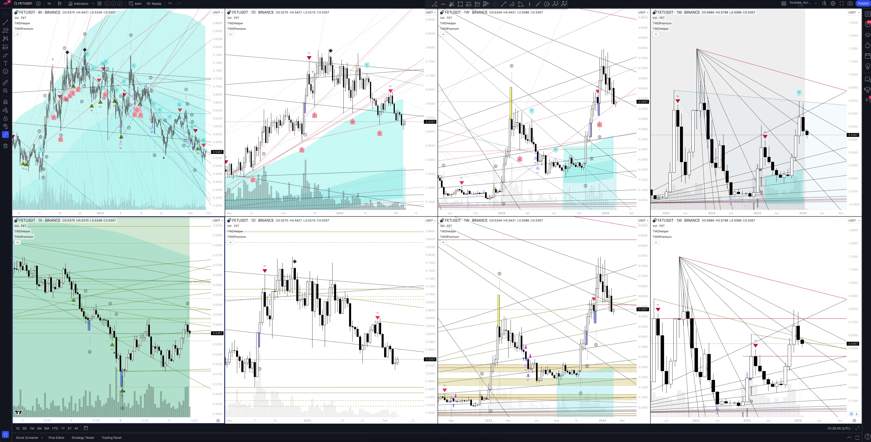
# Make the top-right 1M FETUSDT pane the active chart in the eight-chart layout.
pyautogui.click(757, 112)
pyautogui.click(856, 428)
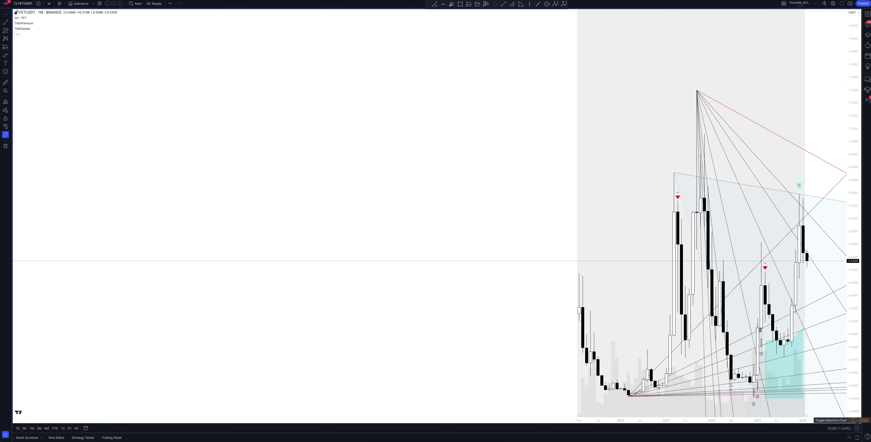
pyautogui.click(857, 428)
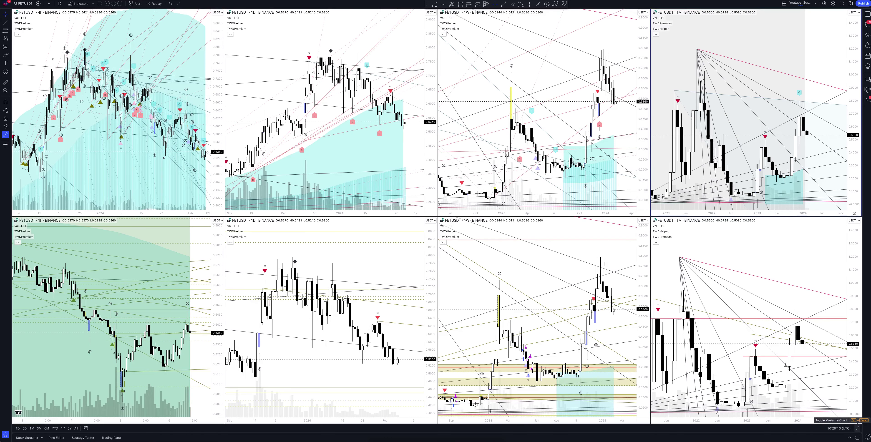
pyautogui.click(857, 429)
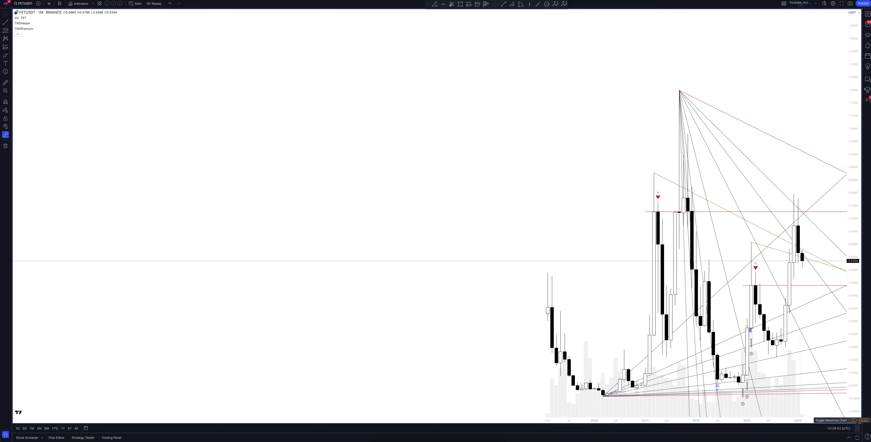
pyautogui.click(857, 428)
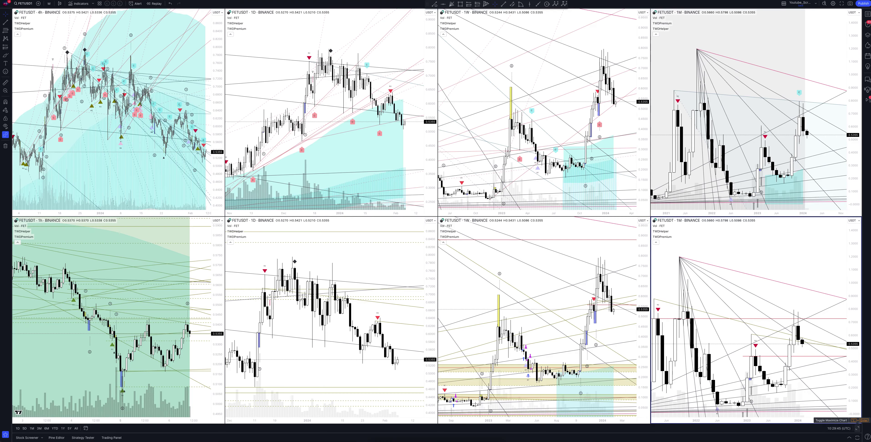
pyautogui.click(856, 428)
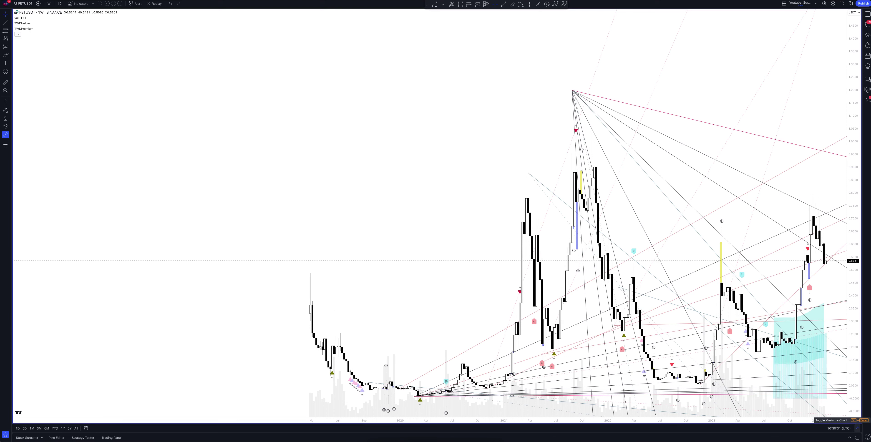
pyautogui.click(857, 429)
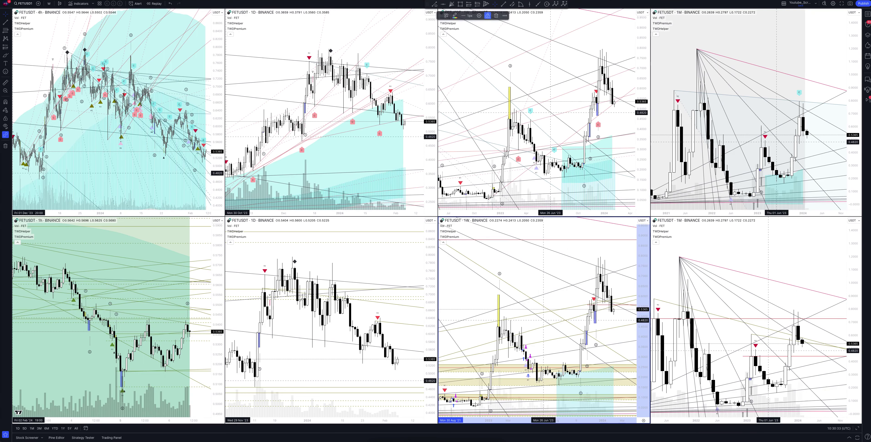
pyautogui.click(857, 428)
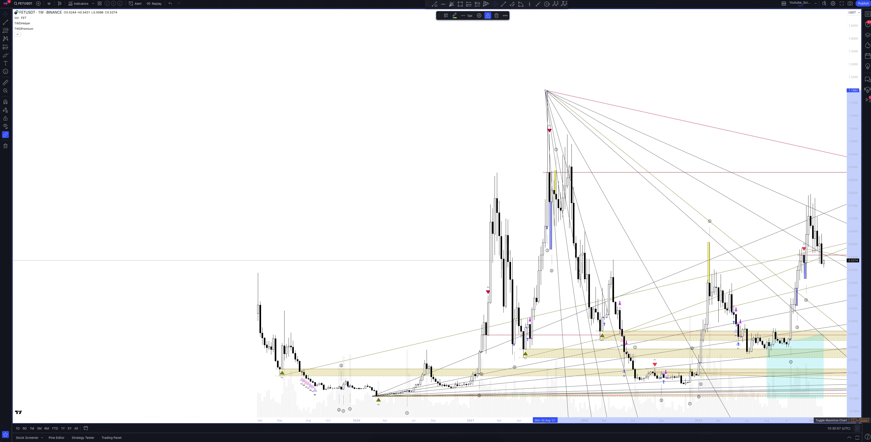
pyautogui.click(858, 420)
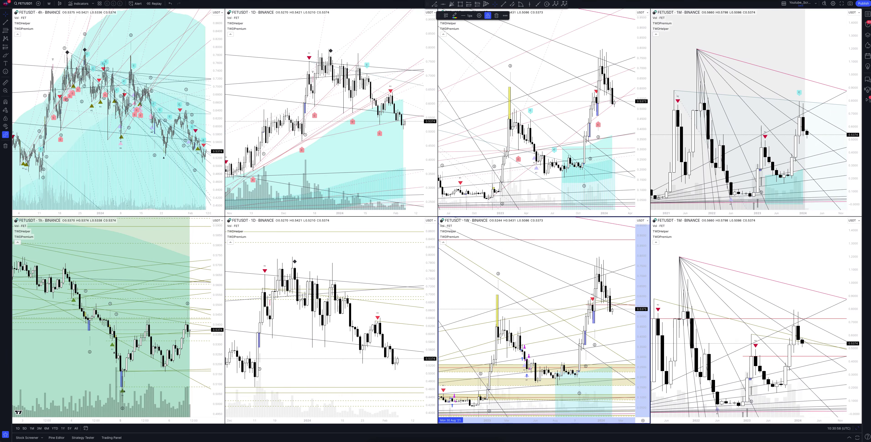
pyautogui.hotkey('alt', 'Return')
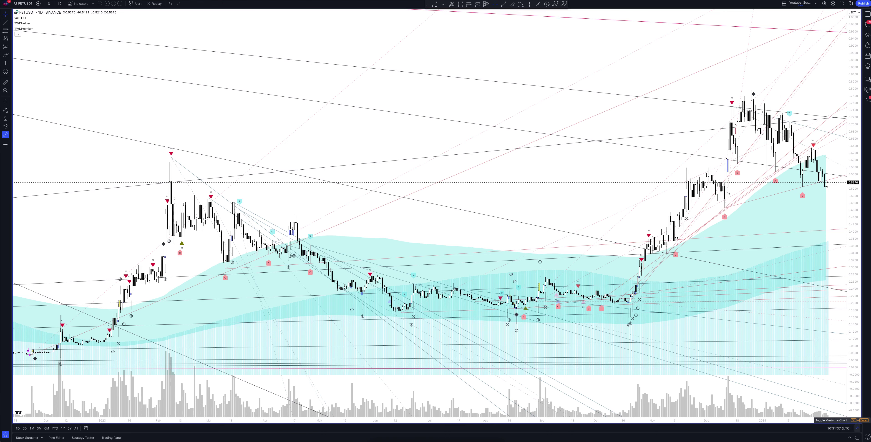
pyautogui.click(857, 420)
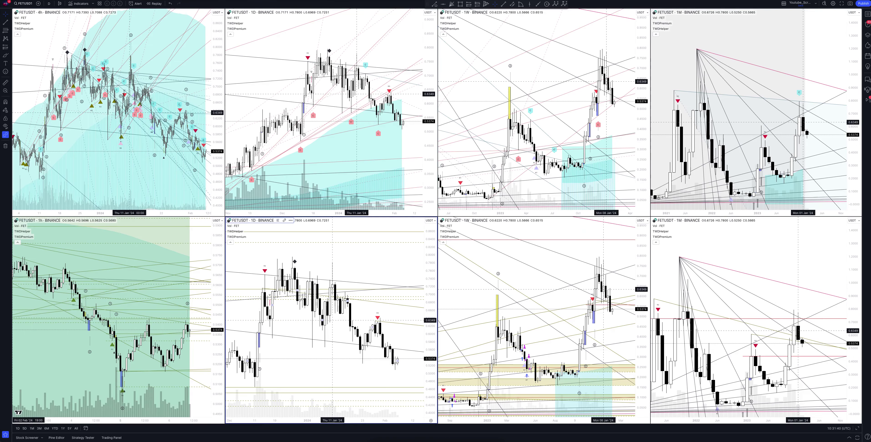
pyautogui.click(642, 419)
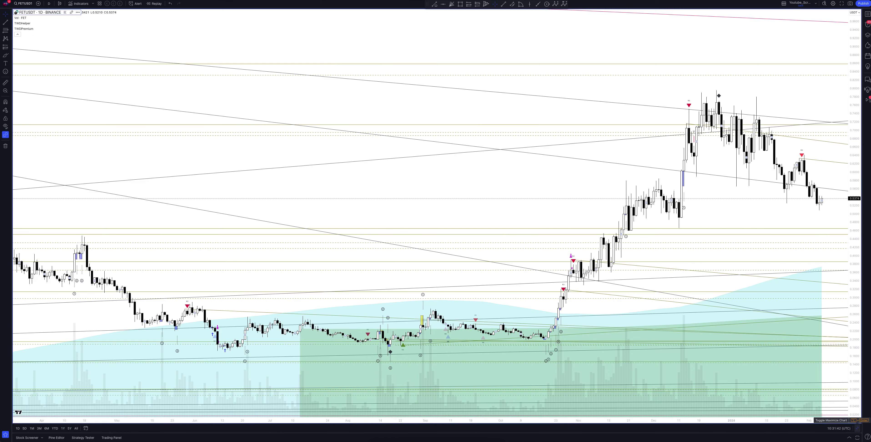
# Show the TWDPremium Strategy Tester report below the charts and restore the eight-chart FETUSDT grid.
pyautogui.click(27, 437)
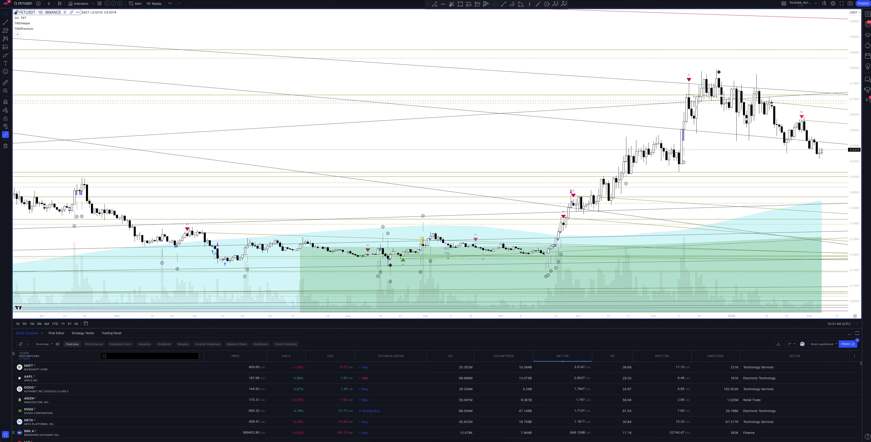
pyautogui.click(83, 333)
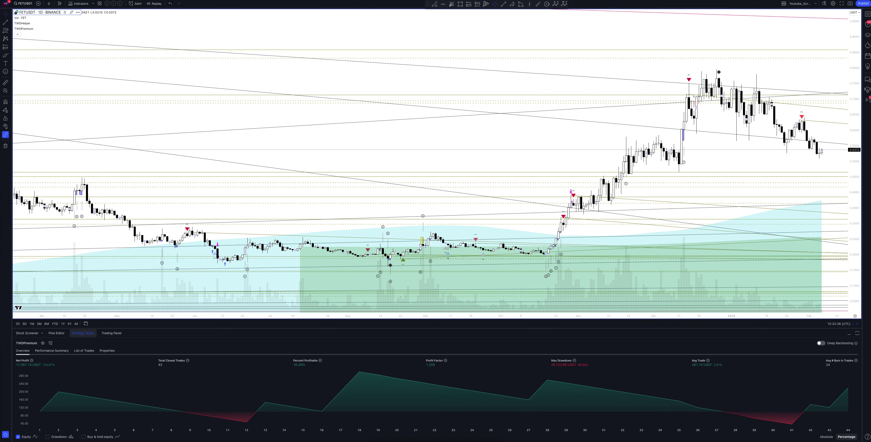
pyautogui.hotkey('alt', 'Return')
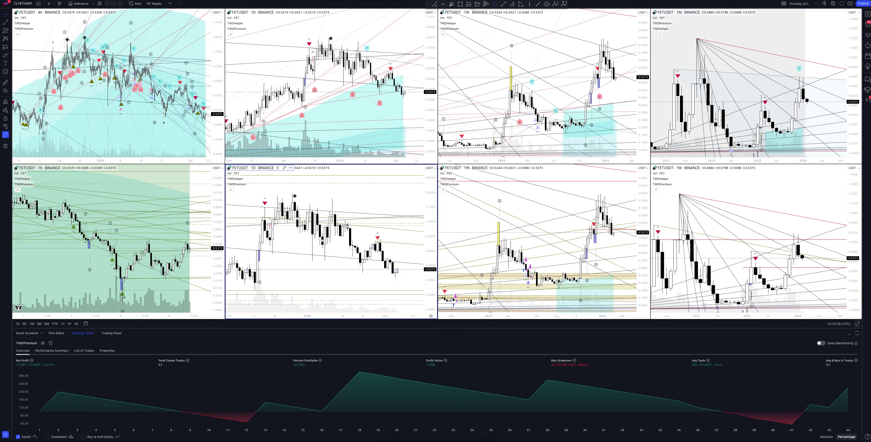
# Maximize the FETUSDT chart on the 1-hour interval, giving a backtest of 47 closed trades.
pyautogui.hotkey('alt', 'Return')
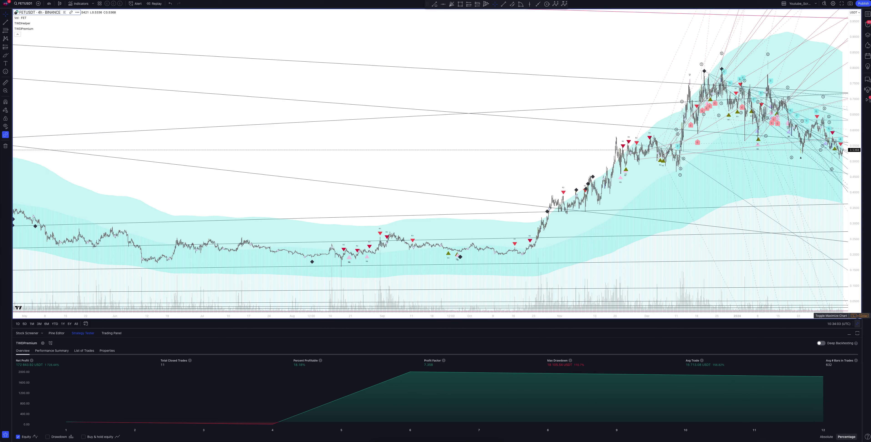
pyautogui.click(857, 323)
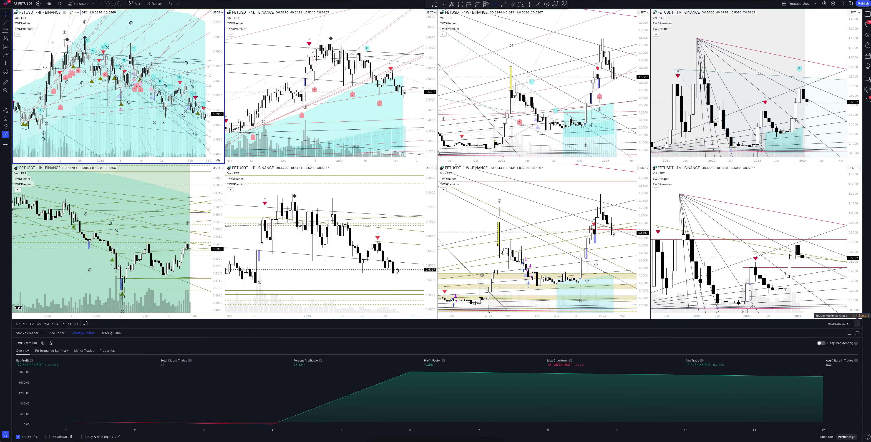
pyautogui.click(857, 323)
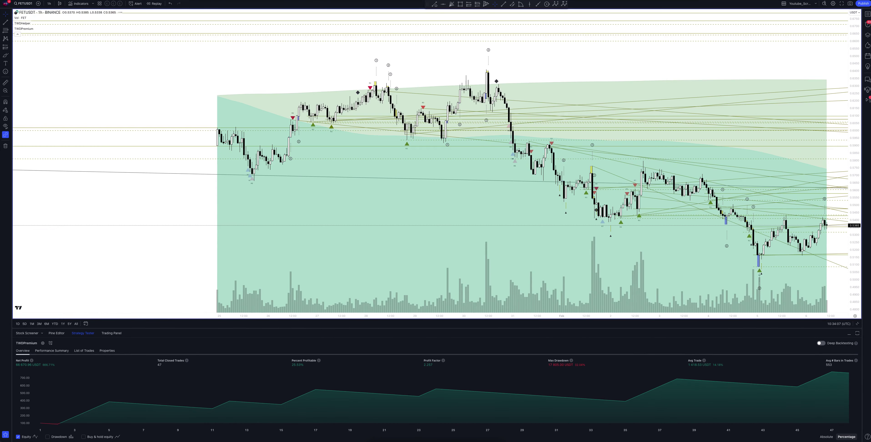
pyautogui.click(49, 3)
pyautogui.click(53, 124)
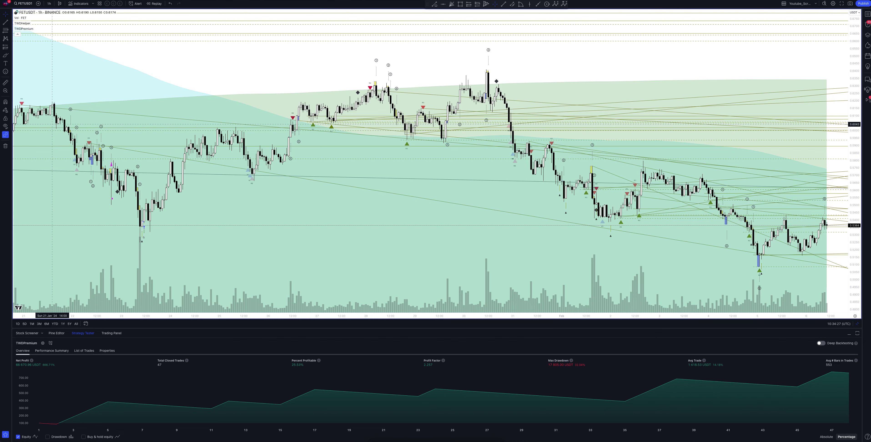
pyautogui.click(49, 3)
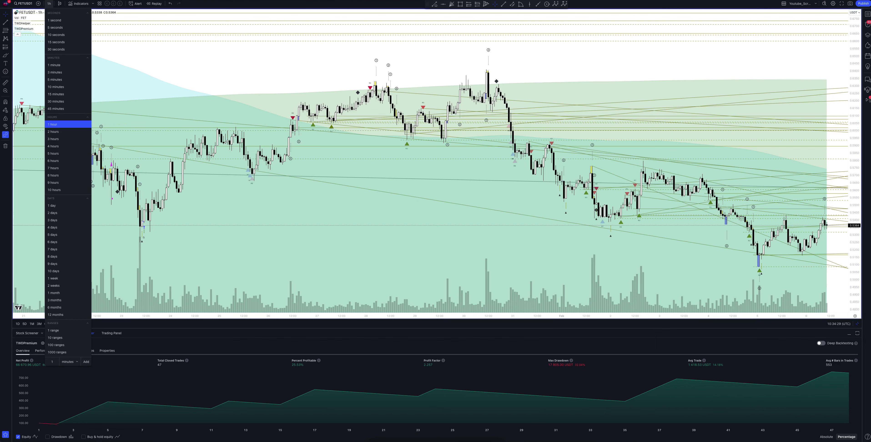
# Set the FETUSDT chart interval to 2 hours to recalculate the TWDPremium backtest.
pyautogui.click(53, 131)
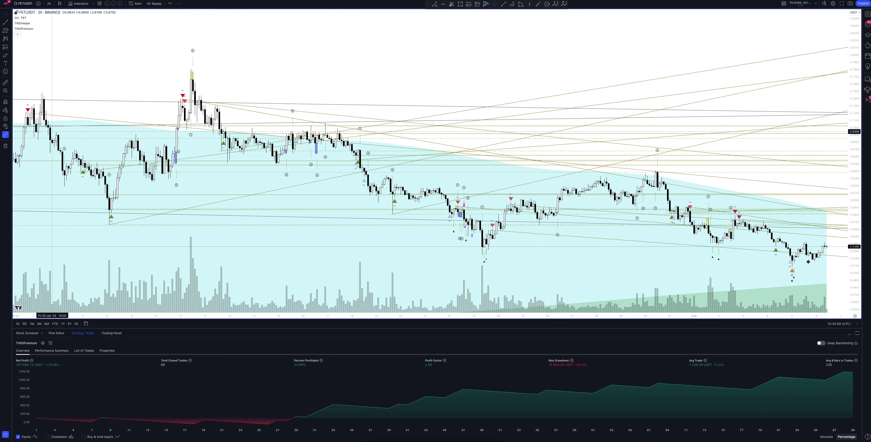
pyautogui.click(49, 3)
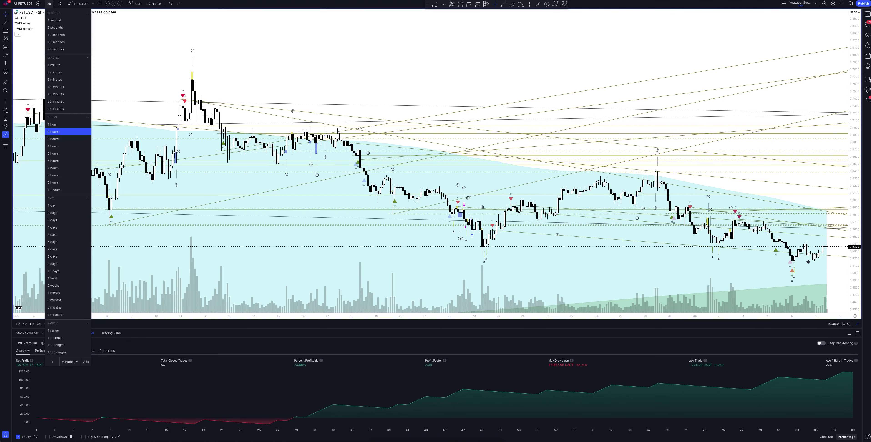
# Set the FETUSDT chart interval to 3 hours, giving a backtest of 94 closed trades.
pyautogui.click(53, 139)
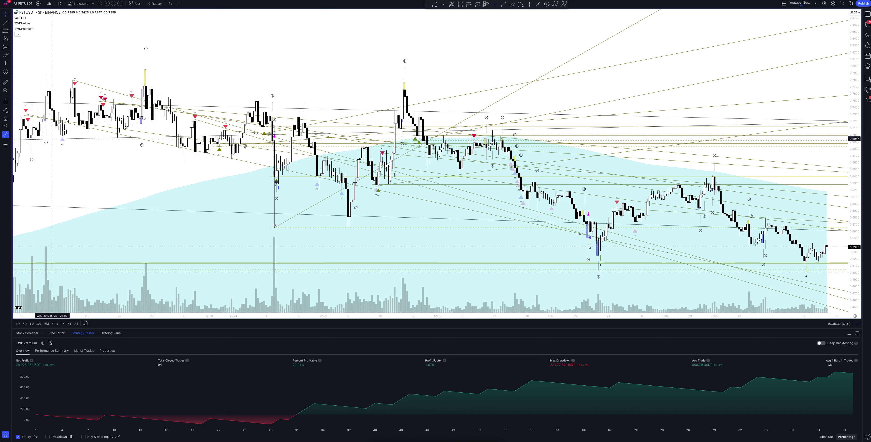
# Set the FETUSDT chart interval to 4 hours to recalculate the TWDPremium backtest.
pyautogui.click(49, 3)
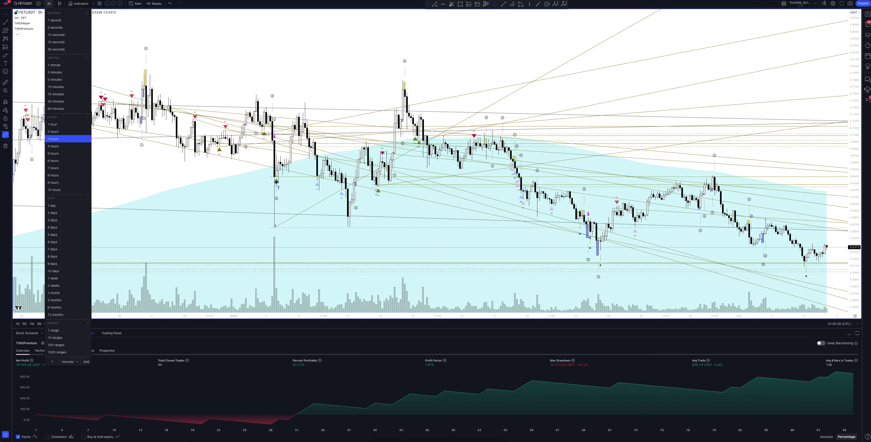
pyautogui.click(53, 146)
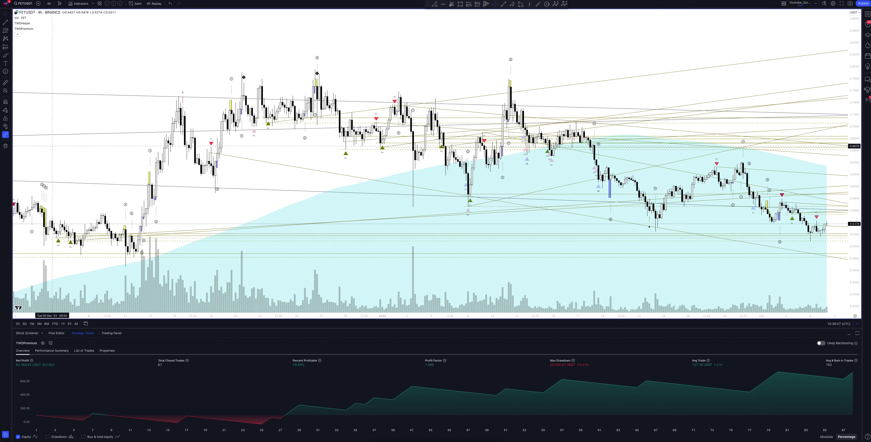
pyautogui.click(48, 3)
# Set the FETUSDT chart interval to 5 hours, giving a backtest of 76 closed trades.
pyautogui.click(52, 153)
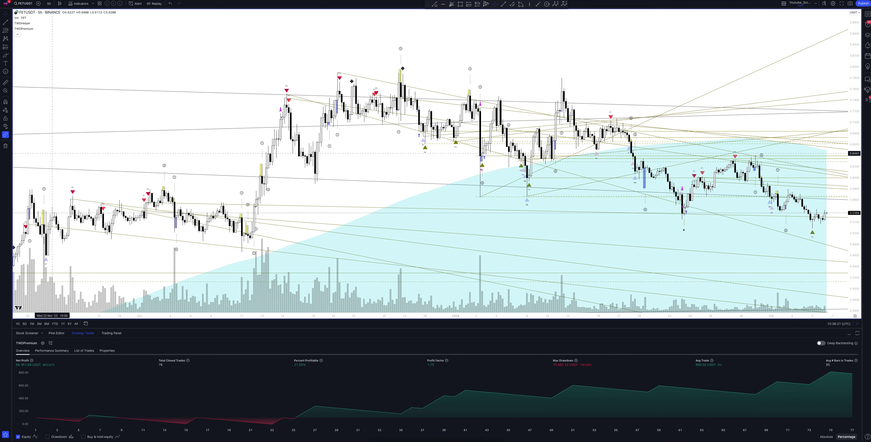
pyautogui.click(49, 3)
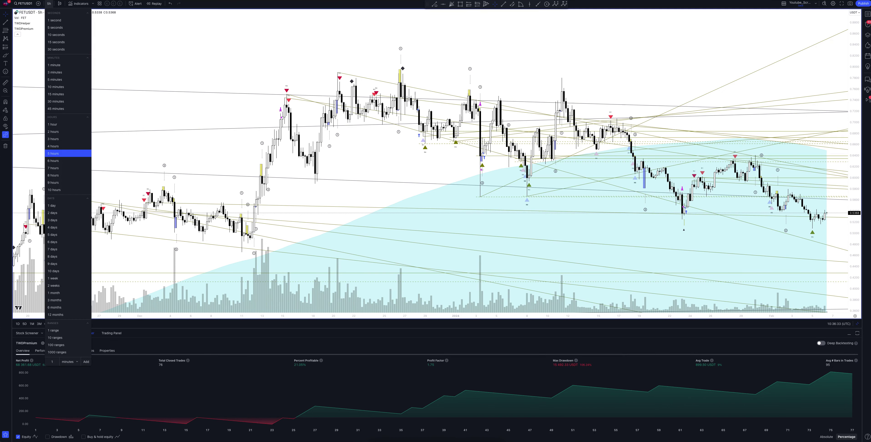
# Set the FETUSDT chart interval to 6 hours to recalculate the TWDPremium backtest.
pyautogui.click(52, 161)
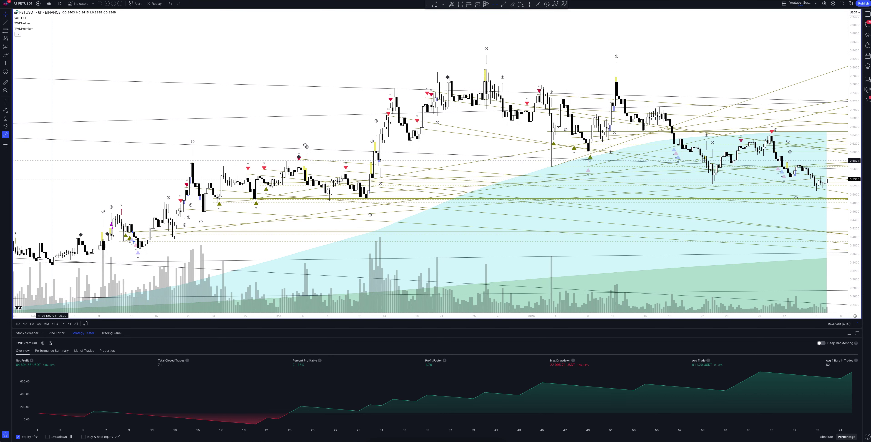
# Set the FETUSDT chart interval to 7 hours, giving a backtest of 71 closed trades.
pyautogui.click(49, 3)
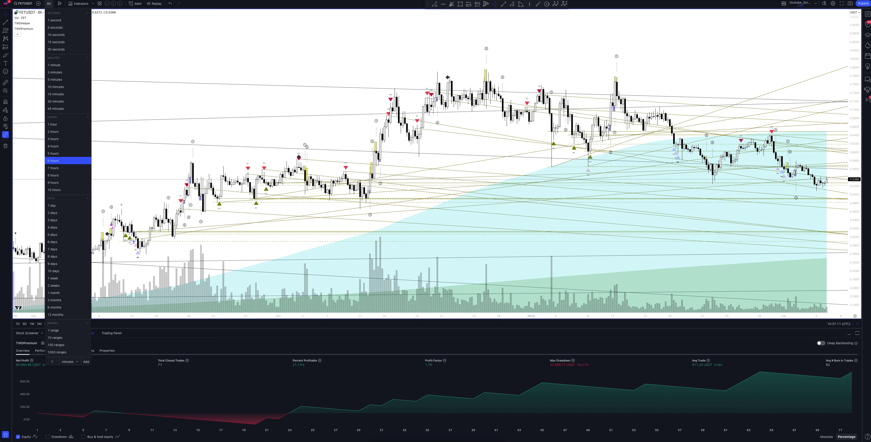
pyautogui.click(53, 168)
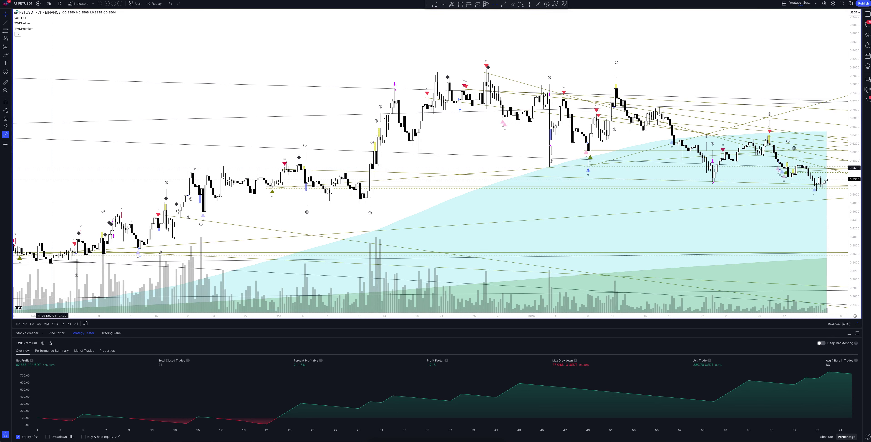
pyautogui.click(49, 3)
# Check the TWDPremium backtest on the 8-hour interval, then return the chart to 1 hour.
pyautogui.click(53, 175)
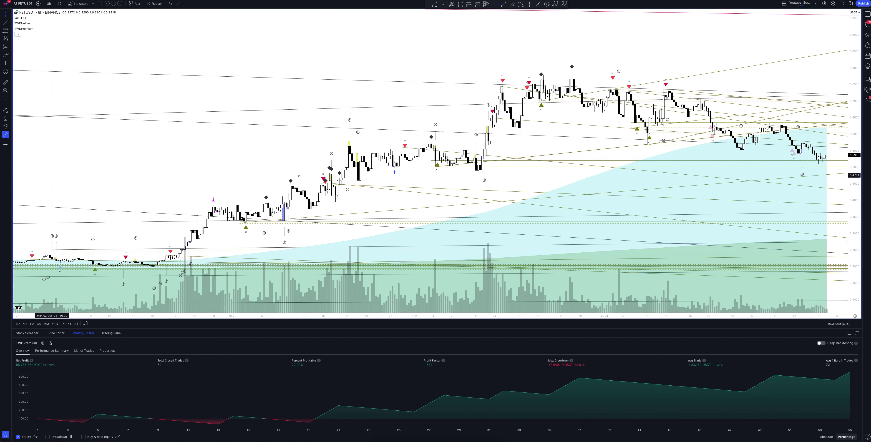
pyautogui.click(49, 4)
pyautogui.click(52, 124)
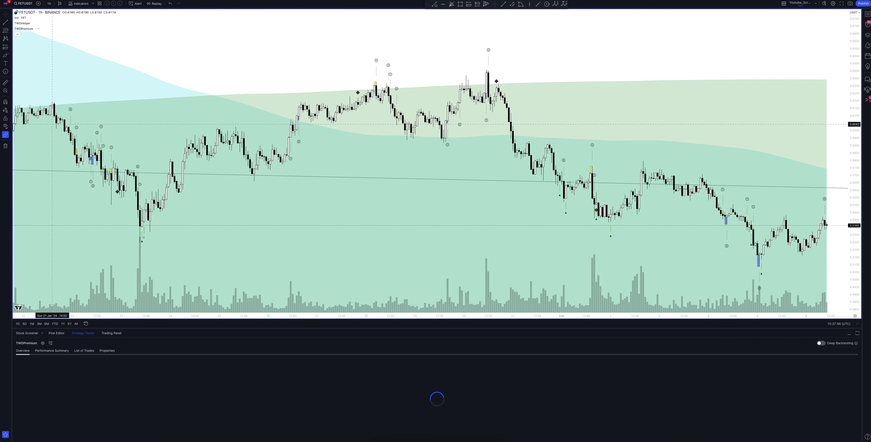
# Un-maximize the chart to bring back the eight-panel FETUSDT multi-timeframe grid.
pyautogui.click(857, 323)
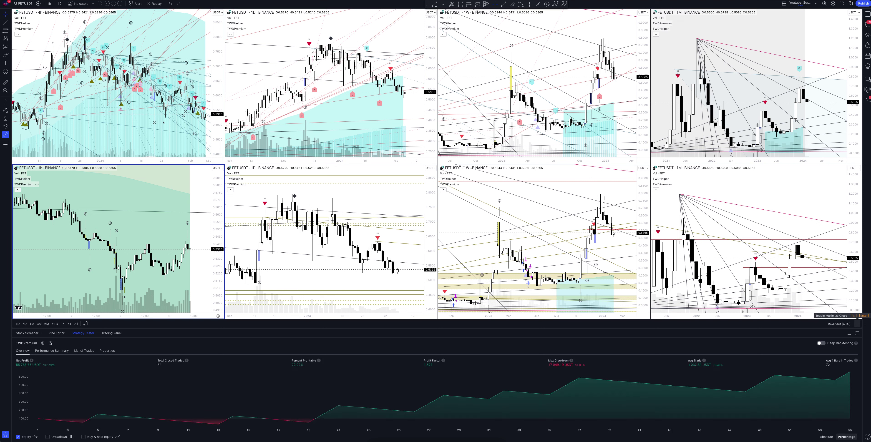